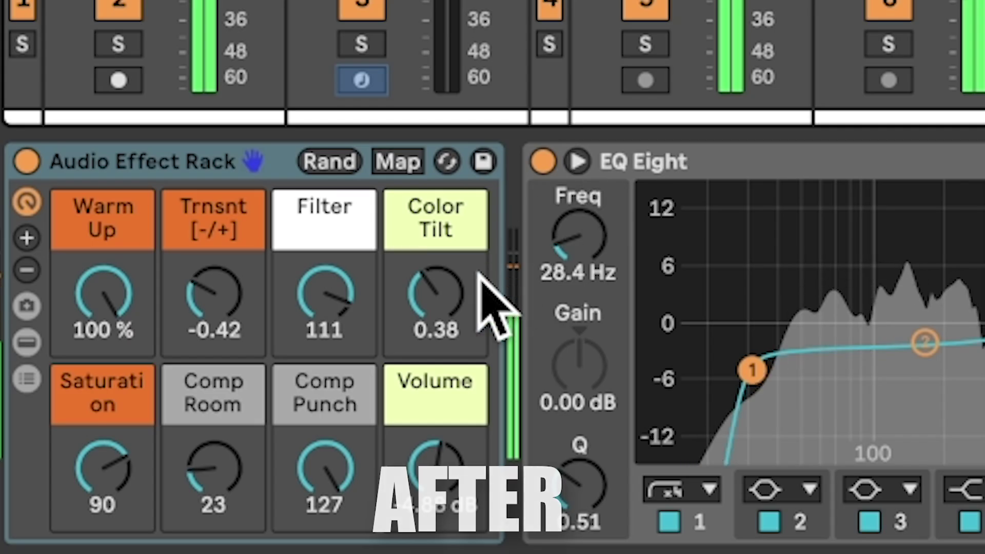
drag(479, 274, 479, 271)
drag(479, 272, 479, 269)
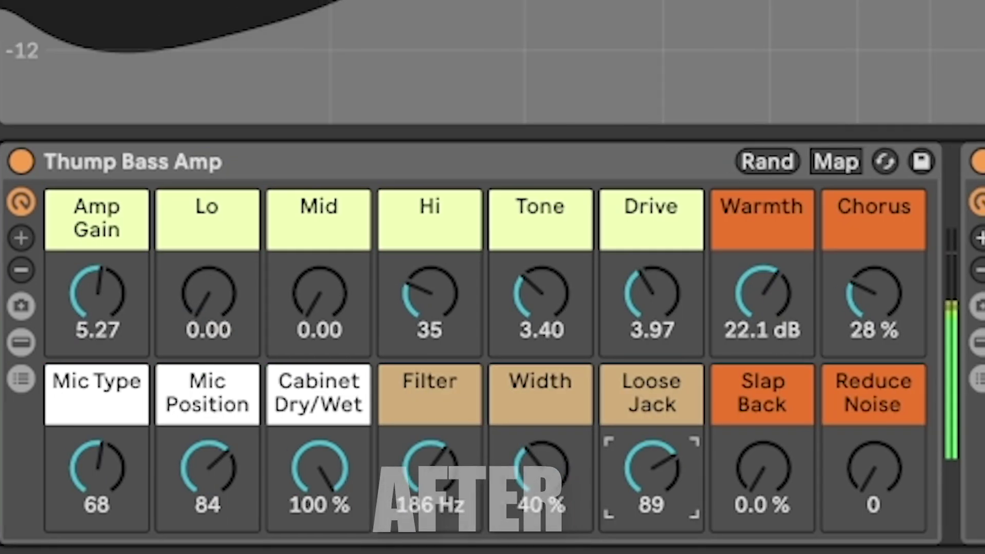
drag(532, 477, 532, 469)
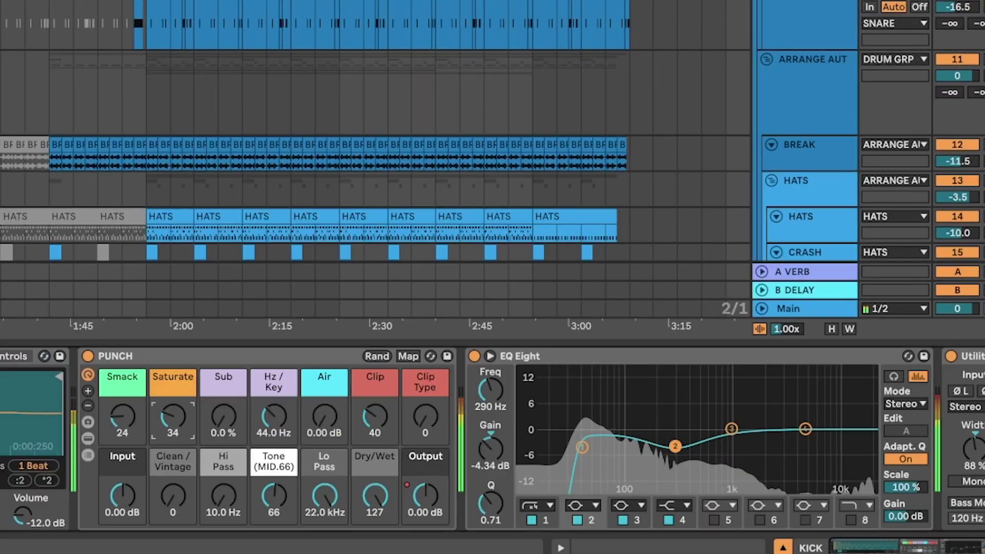
Step: Open the Main track's device chain and adjust the Glue Compressor's makeup gain
click(786, 308)
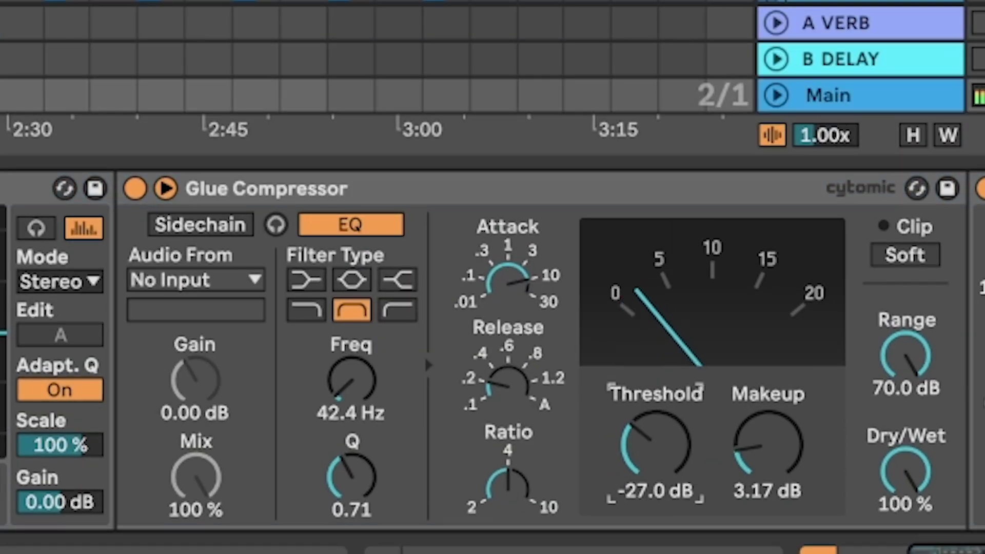
drag(768, 444, 768, 439)
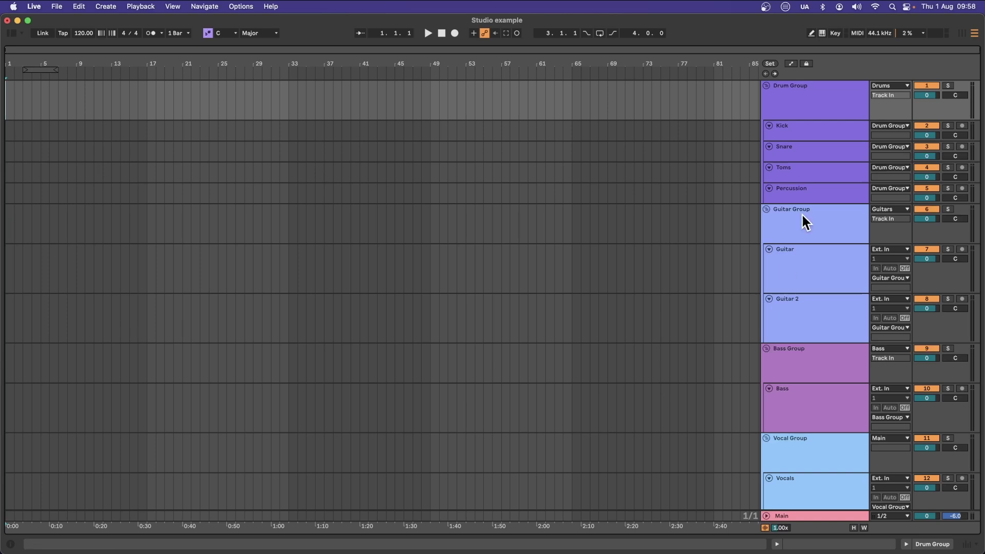
Step: Go through the Percussion, Toms, Snare and Kick tracks up to Drum Group to examine the group's routing
click(805, 189)
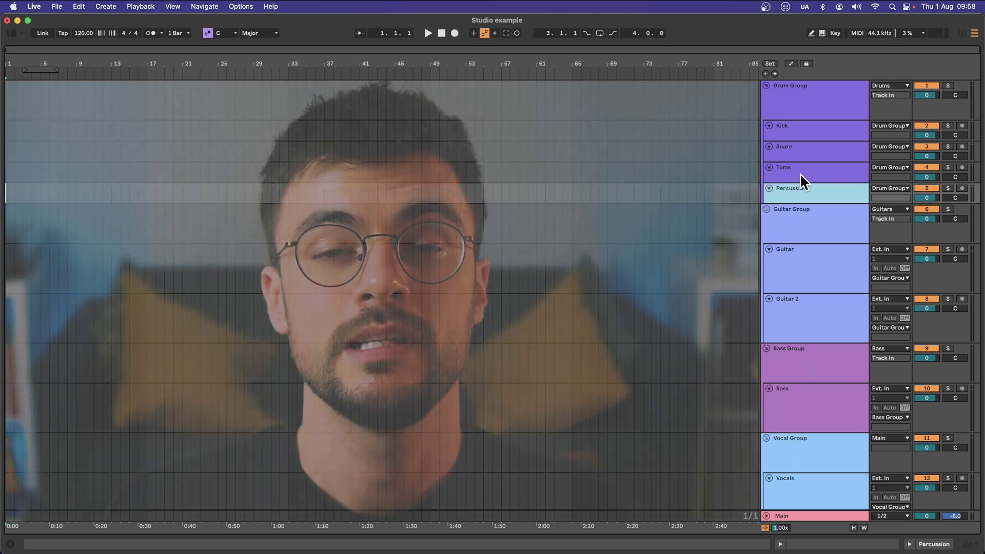
click(801, 175)
click(796, 154)
click(793, 128)
click(790, 103)
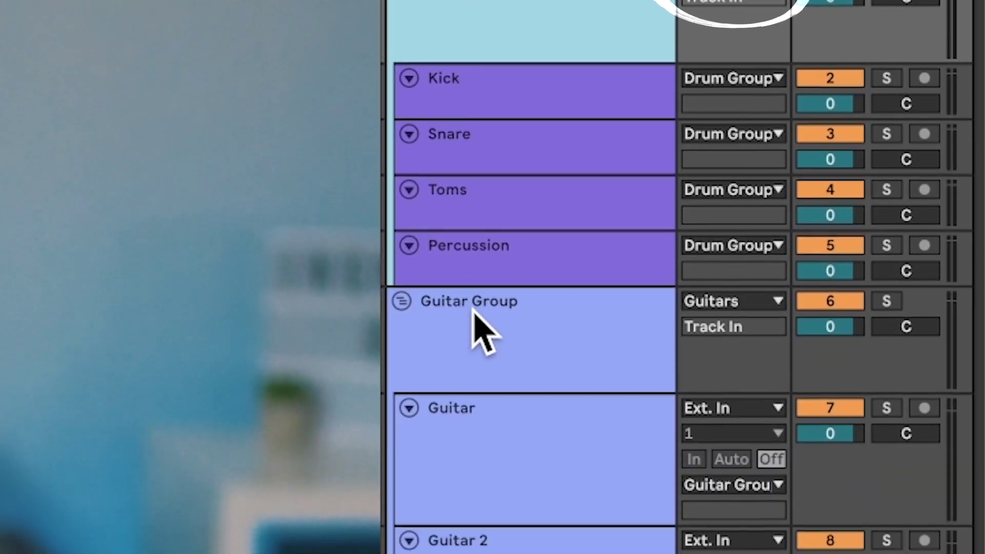
Step: Go through the guitar, bass and vocal tracks to examine where each group sends its output
click(473, 405)
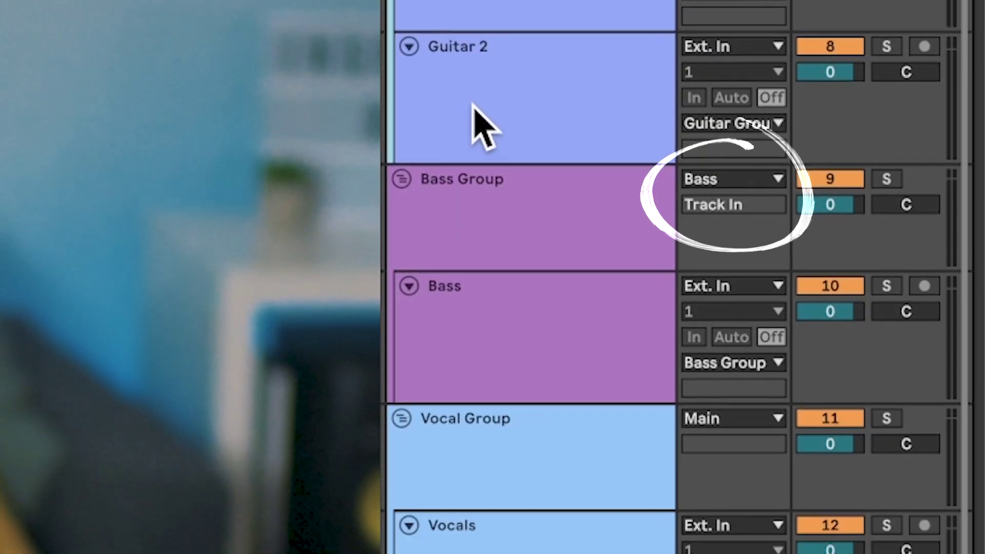
click(473, 259)
click(472, 484)
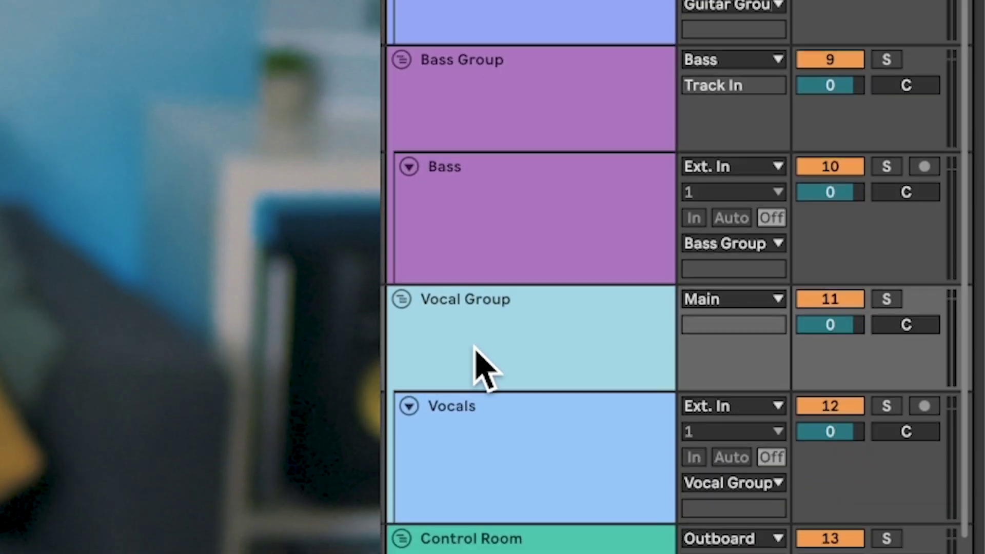
Step: Examine the Control Room group's Bass, Guitars and Drums tracks and the Outboard track with their effect chains
scroll(485, 354, down, 3)
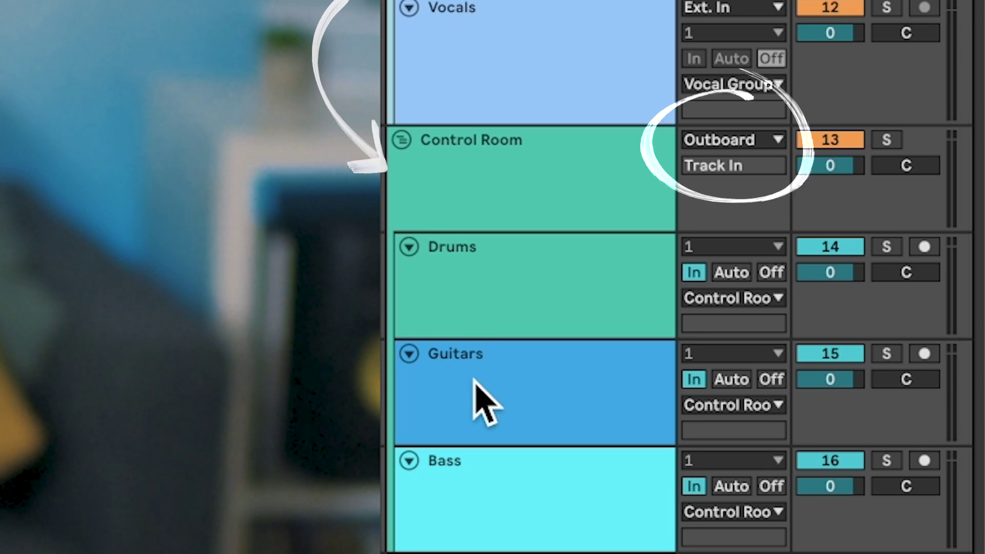
click(478, 487)
click(478, 418)
click(498, 293)
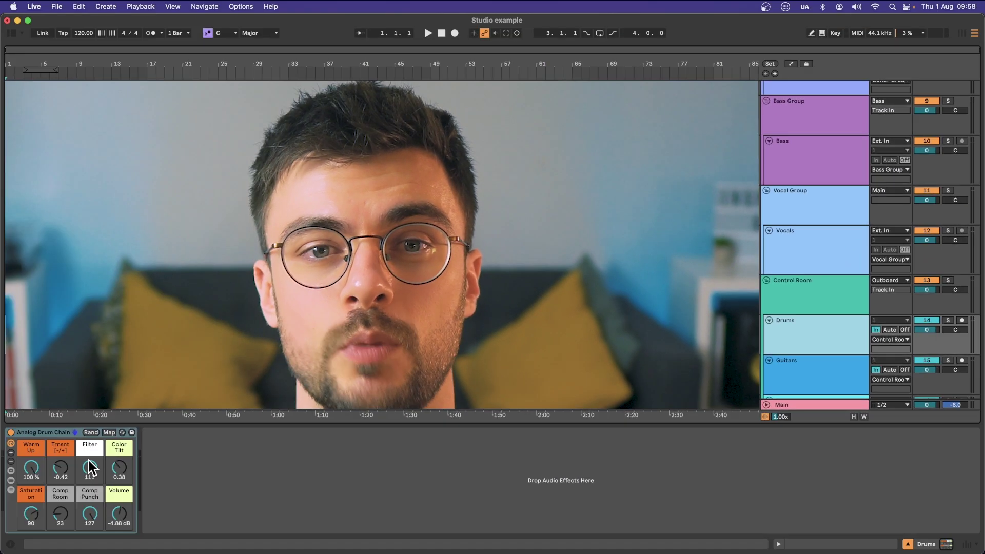
click(781, 341)
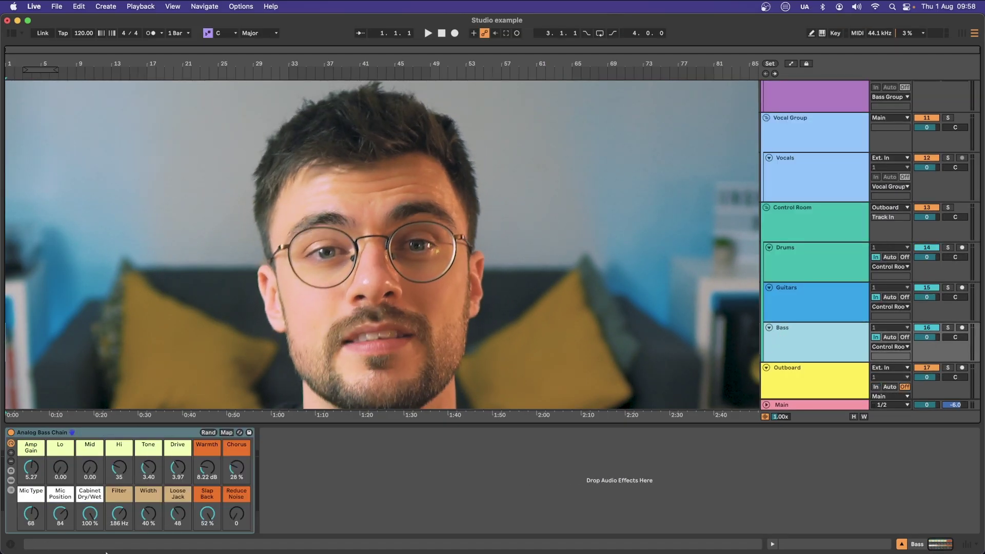
click(796, 374)
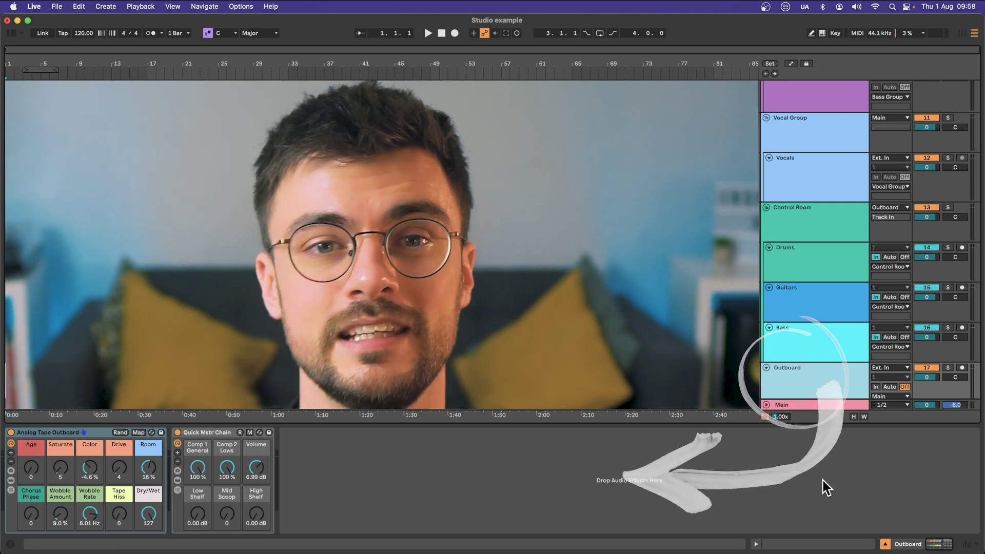
Step: Show the mixer below the arrangement and turn up send A on the DRUM AUDIO channel
click(966, 544)
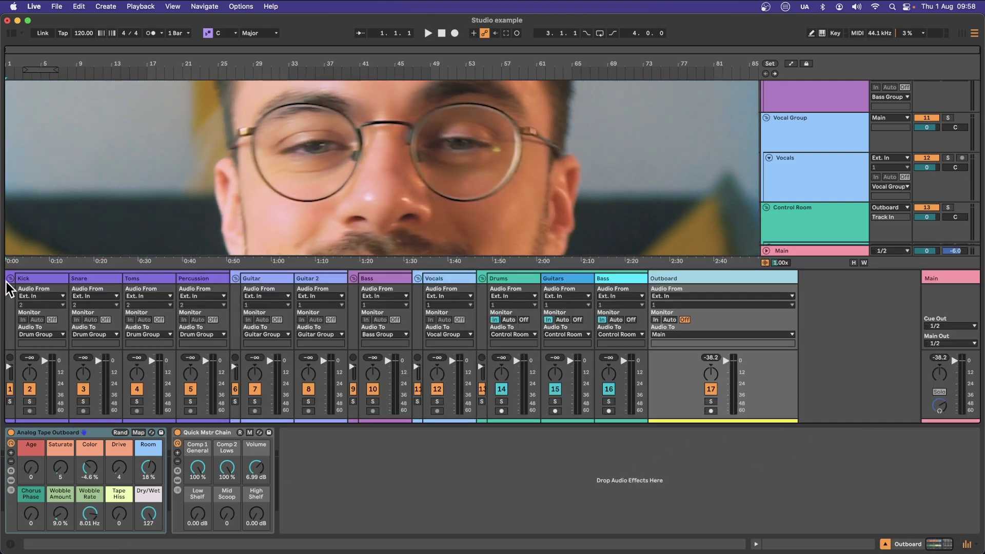
click(7, 282)
click(389, 279)
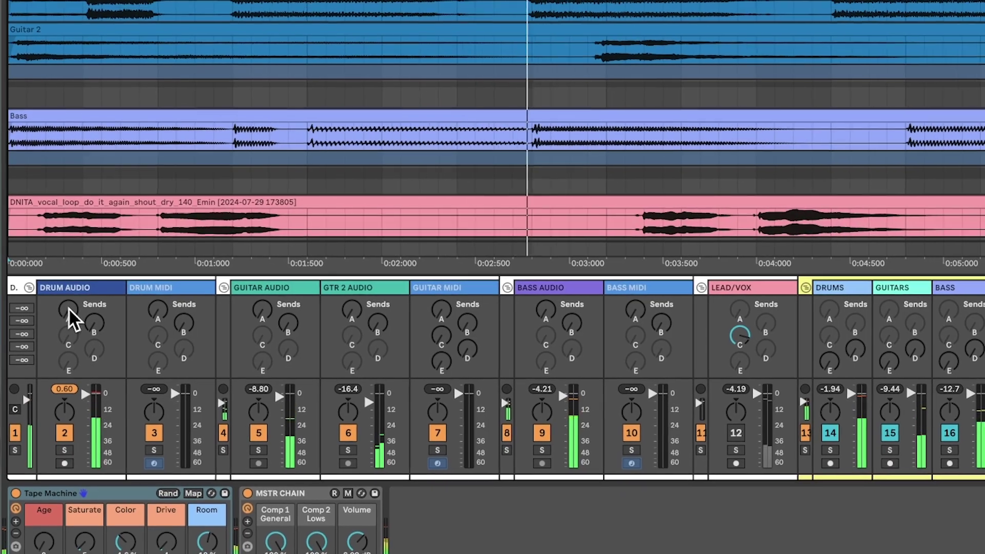
drag(71, 314, 94, 320)
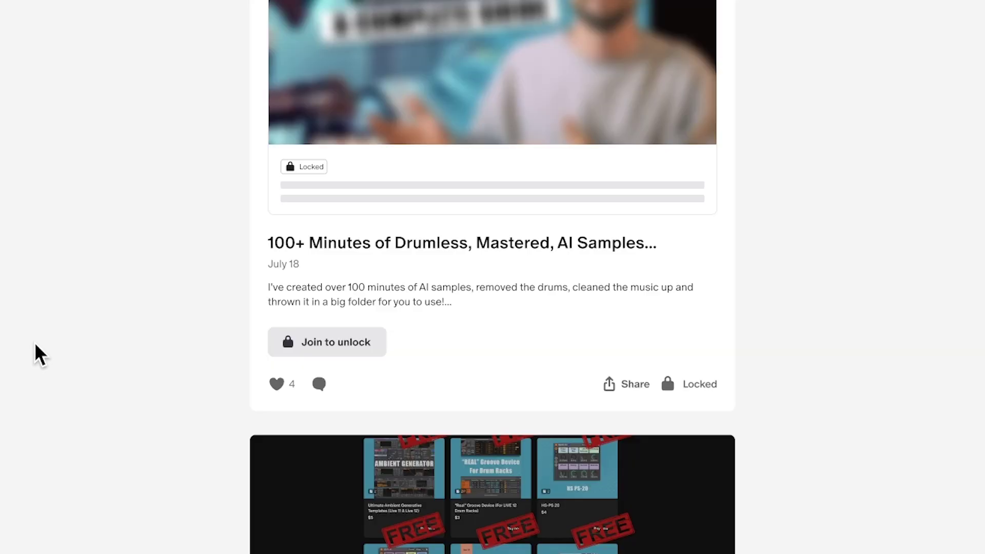
Step: Switch to the Patreon page and look through its posts
scroll(35, 343, down, 5)
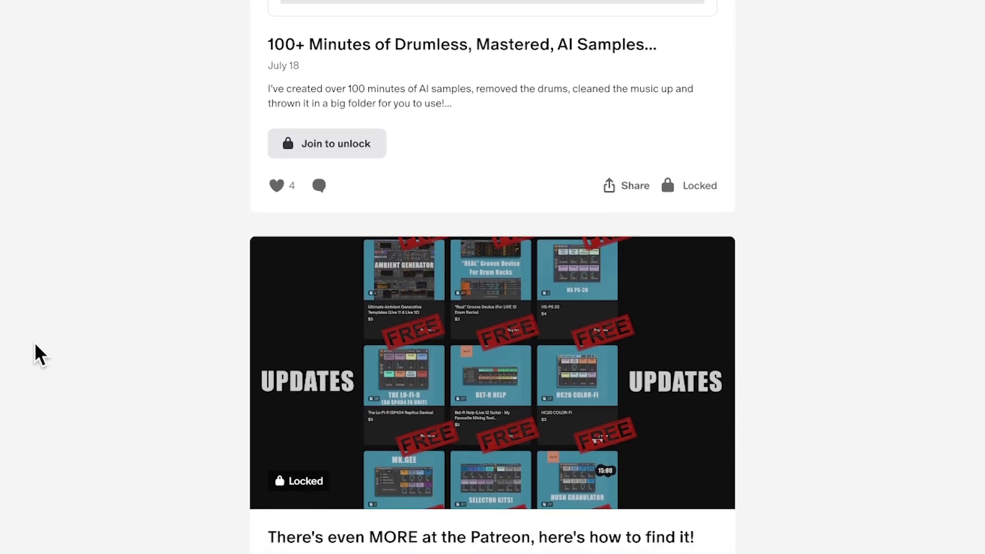
scroll(35, 344, down, 9)
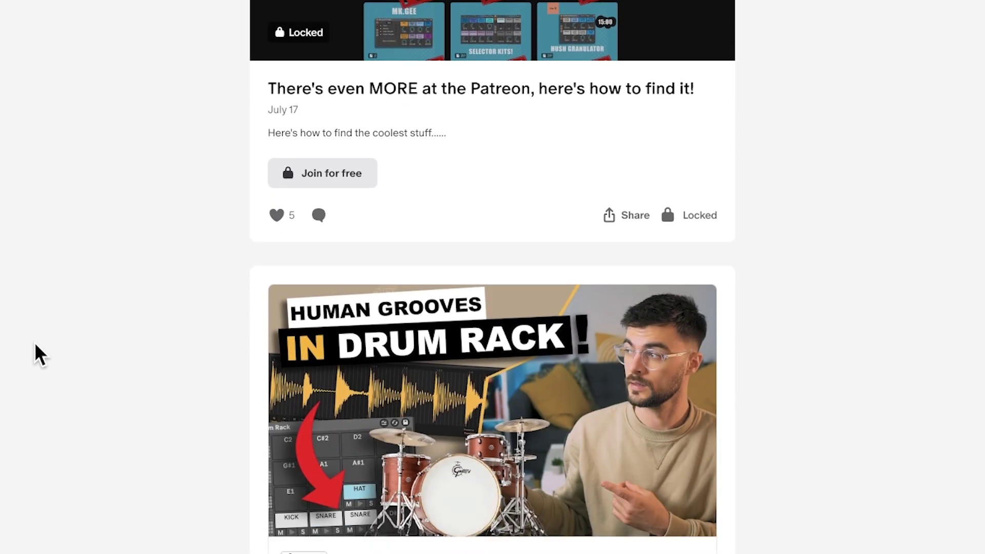
scroll(35, 343, down, 4)
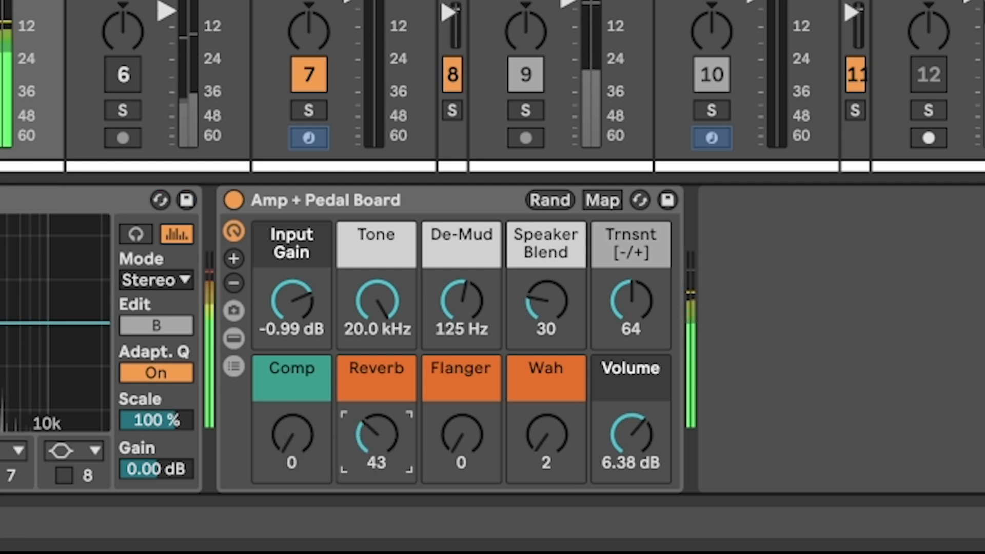
Step: Adjust the Reverb on the GUITAR AUDIO channel's Amp + Pedal Board rack
drag(384, 426, 384, 436)
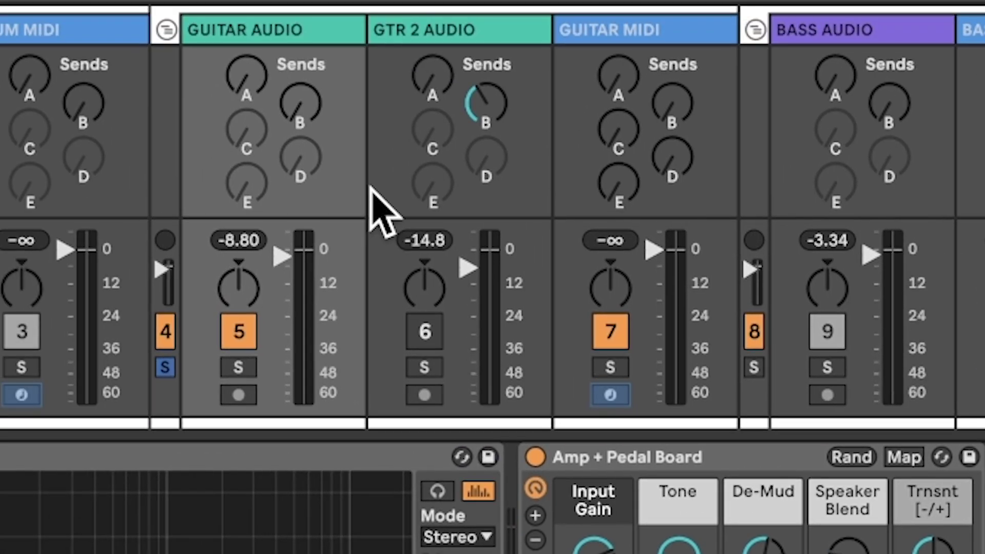
click(301, 26)
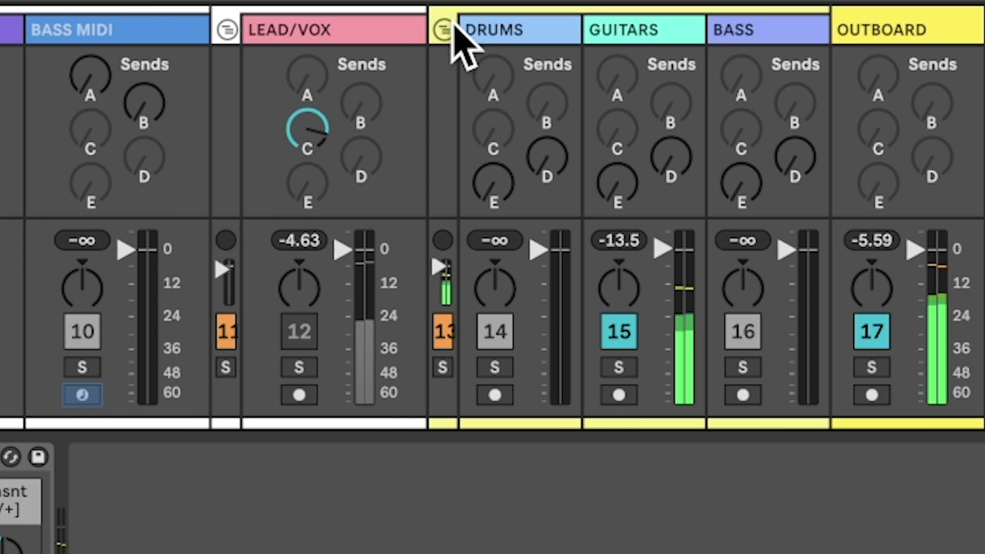
Step: Widen the CTRL ROOM group channel, narrow it again, and open the devices of its GUITARS channel
click(443, 29)
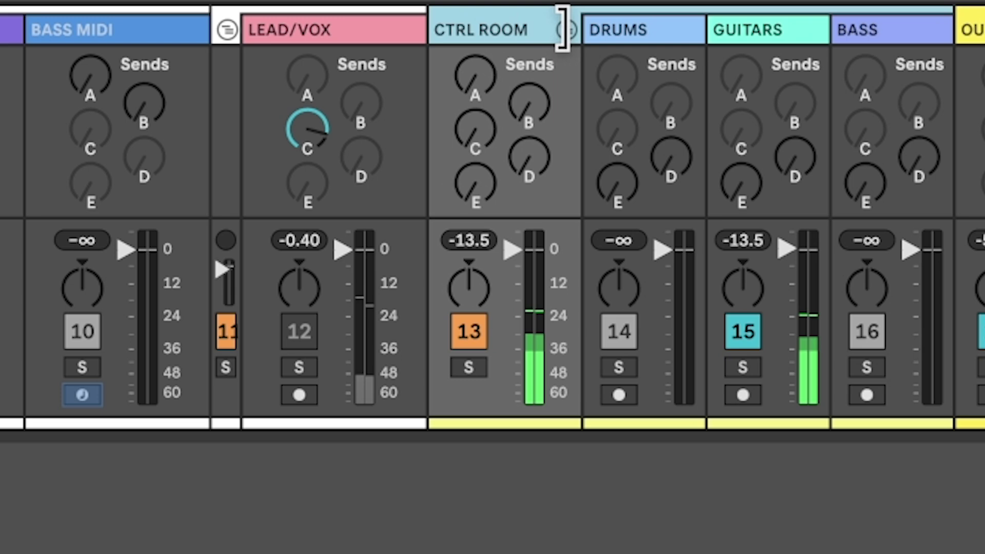
drag(563, 29, 453, 35)
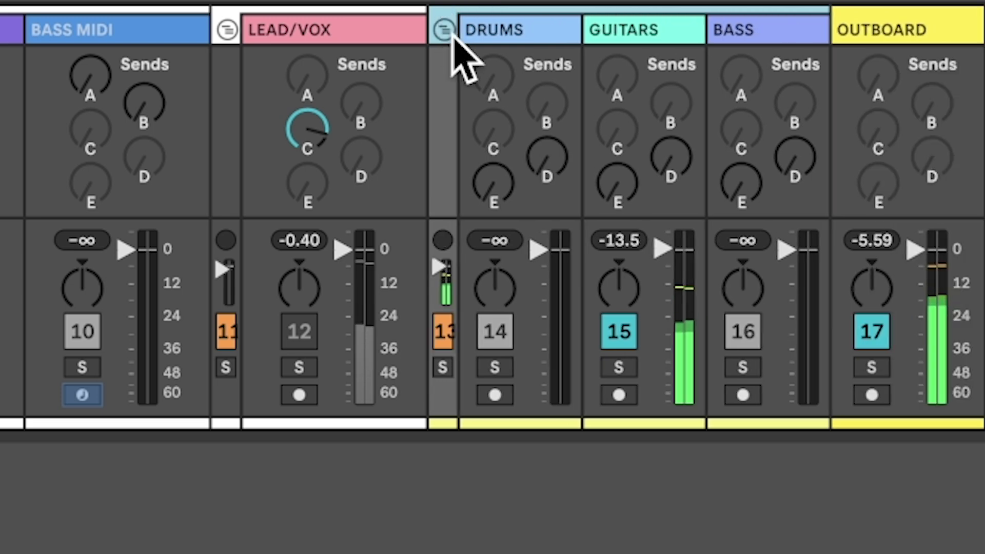
click(620, 32)
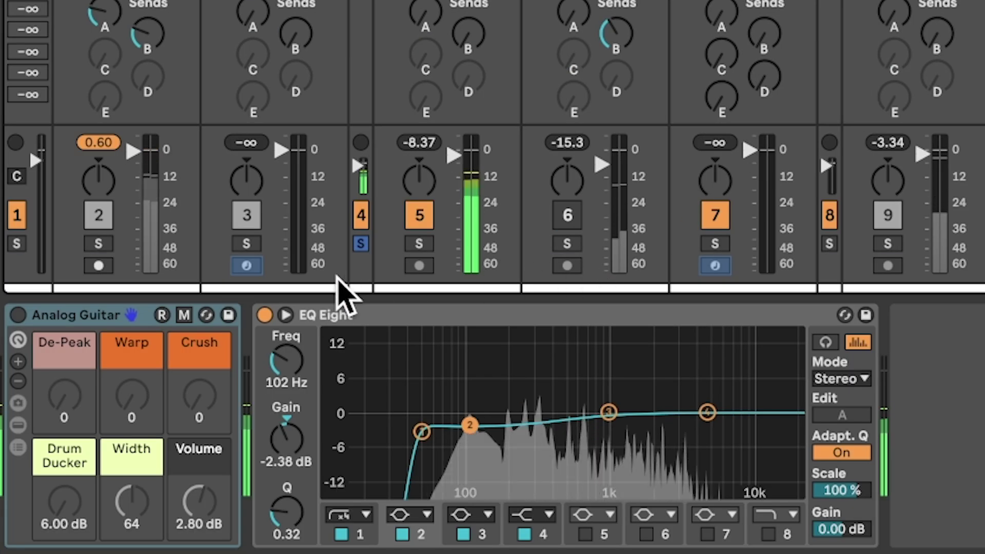
Step: Enable the Analog Guitar rack, set Drum Ducker to -12.6 dB, De-Peak to 72 and Warp to 80, and turn up Crush
click(18, 315)
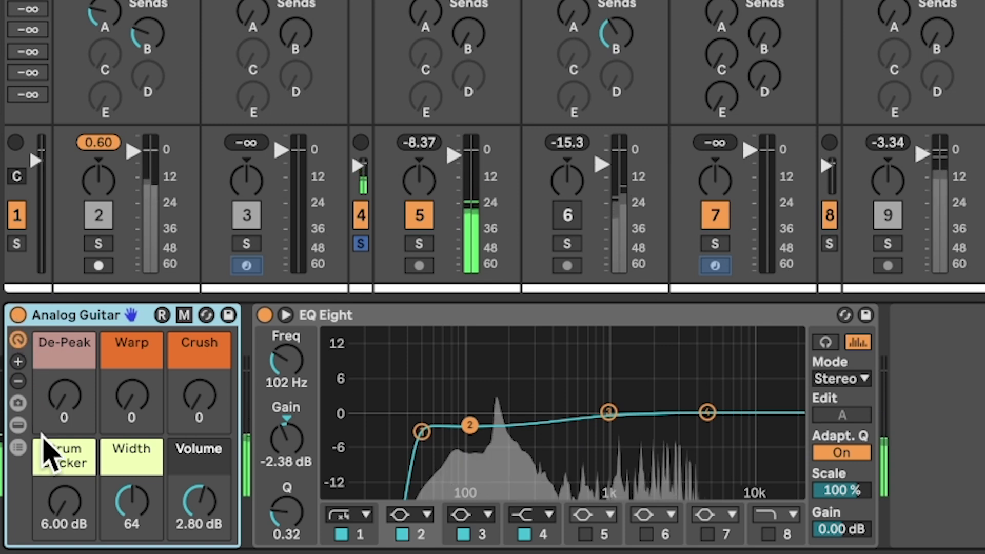
drag(64, 495, 63, 539)
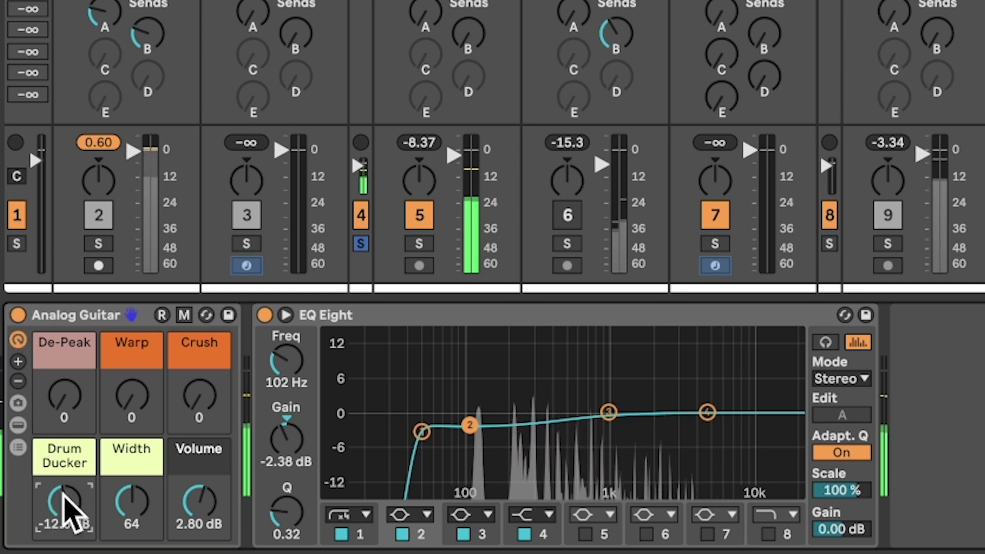
drag(64, 397, 64, 365)
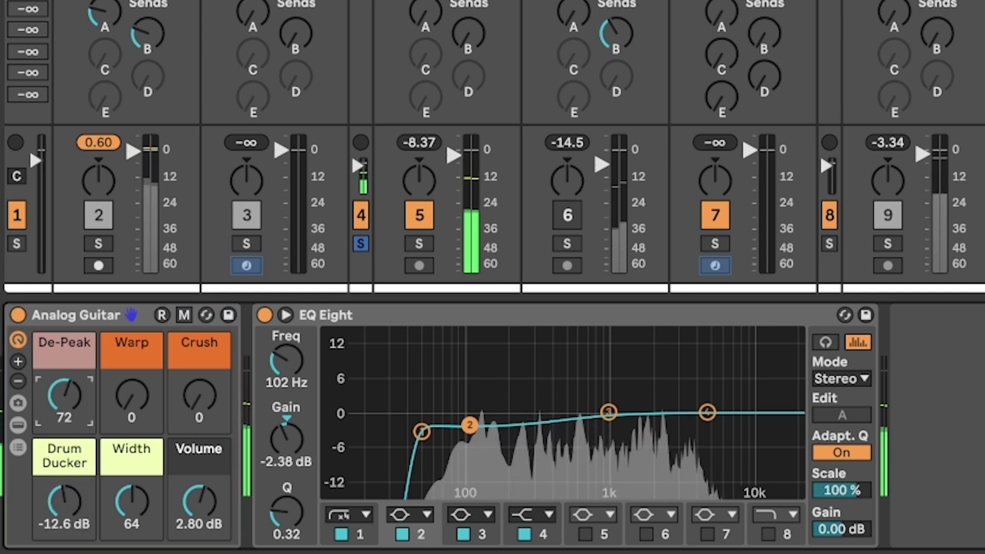
drag(136, 411, 137, 369)
click(199, 400)
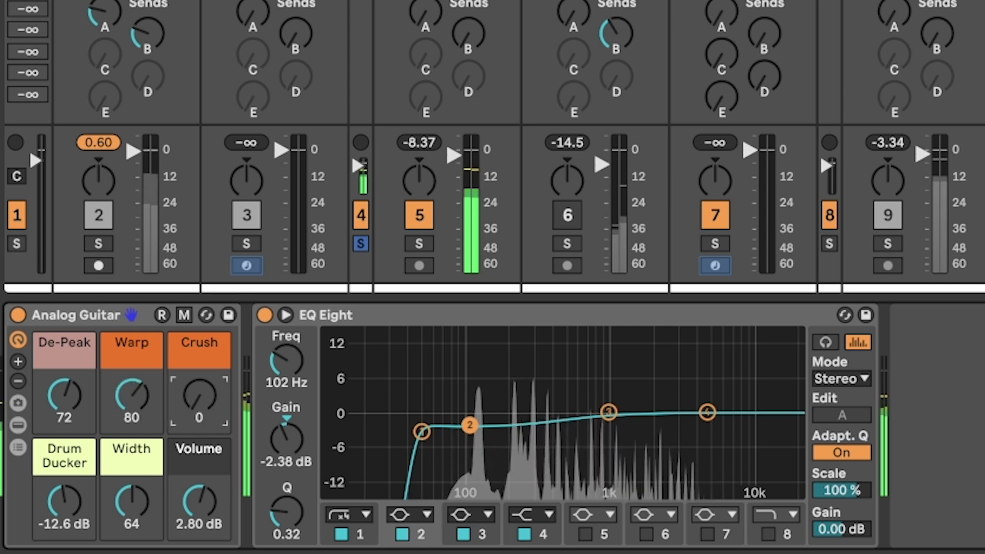
drag(194, 394, 194, 389)
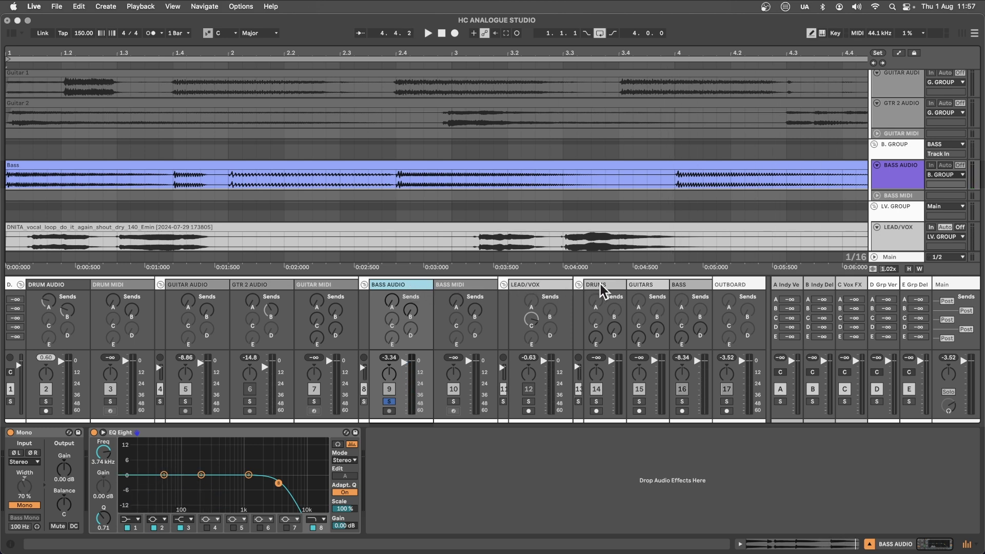
Step: Open the control room BASS channel's devices, enable the B.Comp rack and set its Intensity to 65
click(679, 285)
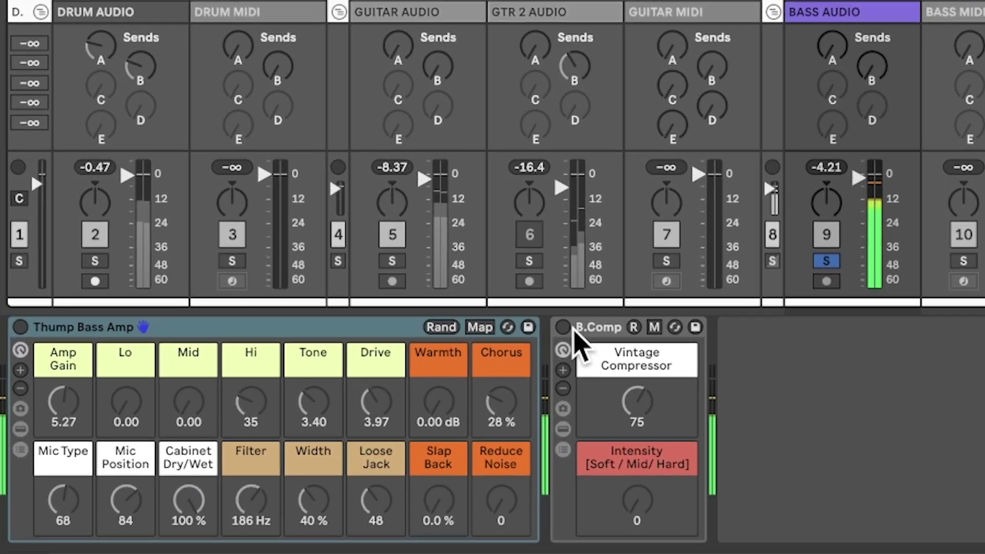
click(265, 433)
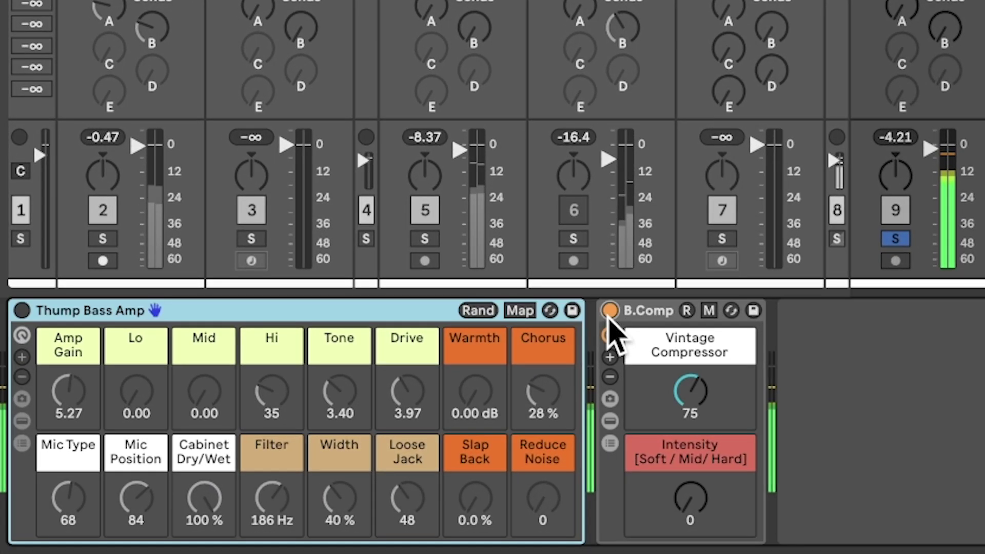
drag(692, 495, 693, 464)
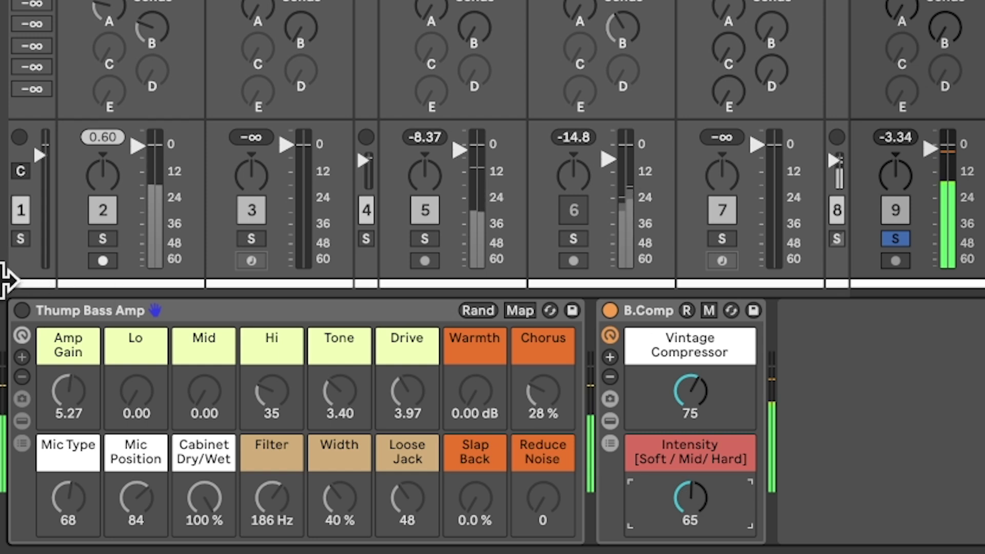
Step: Enable the Thump Bass Amp rack and turn up its Warmth and Slap Back
click(22, 310)
drag(475, 391, 475, 364)
drag(475, 496, 475, 472)
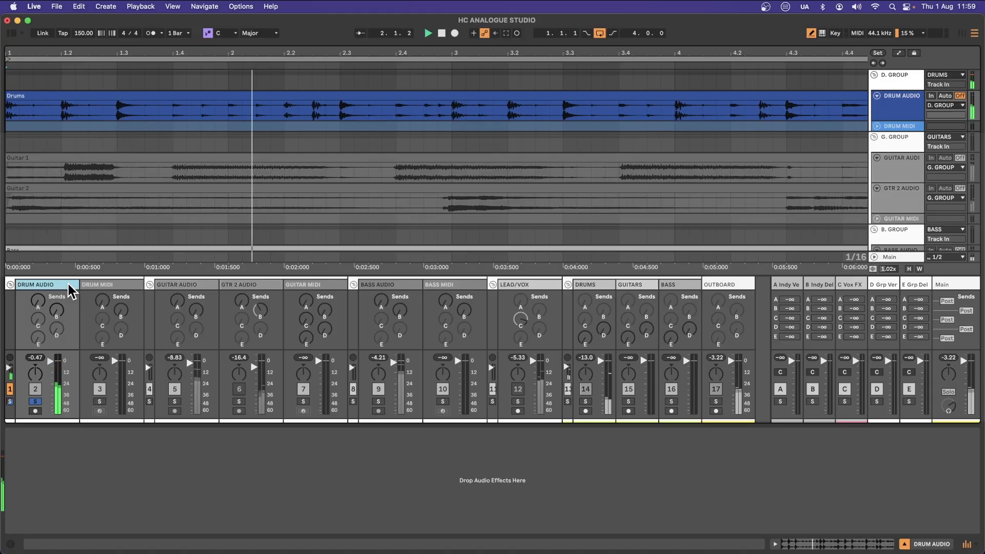
Step: Widen the D. GROUP channel, open the control room DRUMS channel's devices, and turn up the rack's Saturation and Warm Up
drag(16, 285, 51, 285)
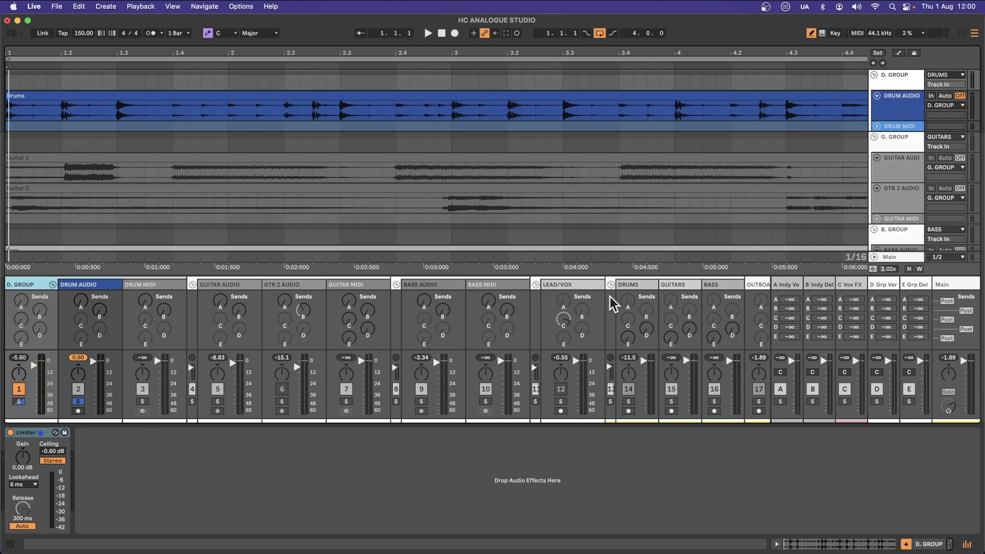
click(635, 285)
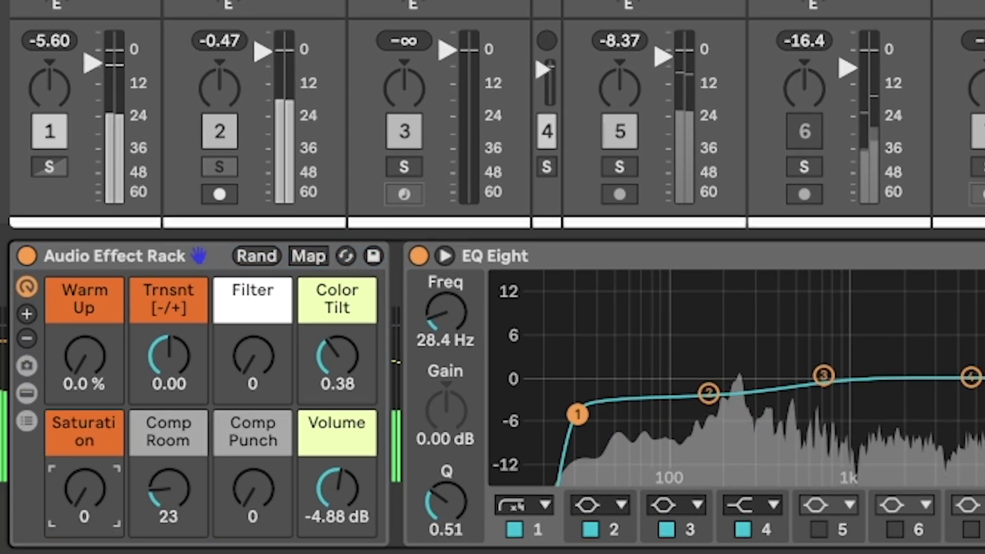
drag(31, 513, 31, 509)
drag(92, 528, 92, 518)
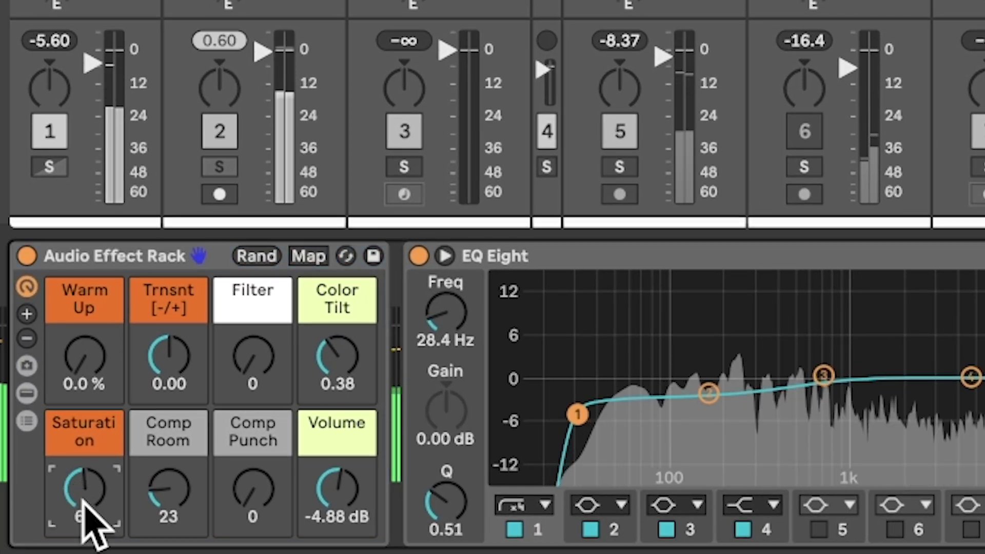
drag(81, 369, 81, 353)
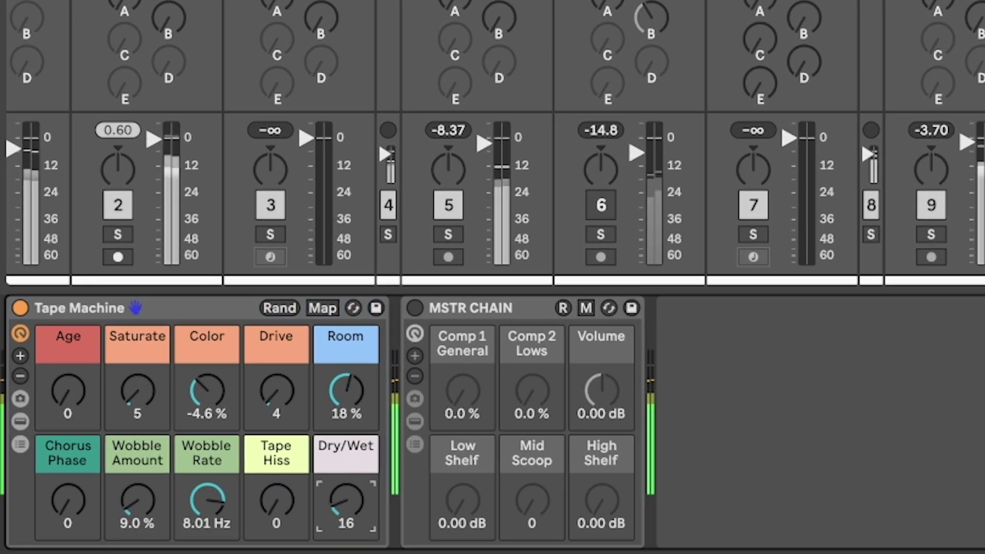
Step: Set the Tape Machine rack's Dry/Wet to 127, Saturate to 13 and Room to 31 %
drag(347, 501, 282, 479)
drag(149, 402, 149, 395)
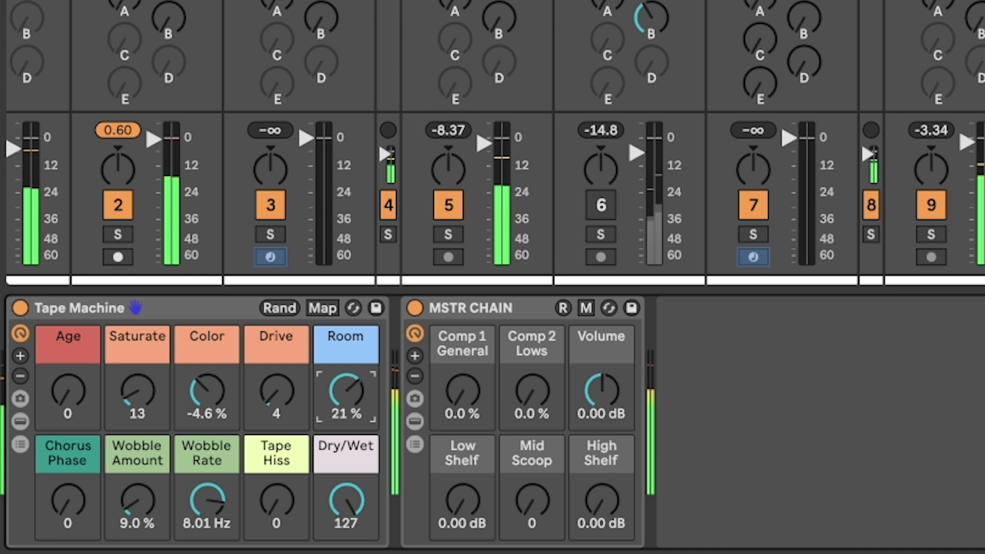
drag(345, 400, 345, 400)
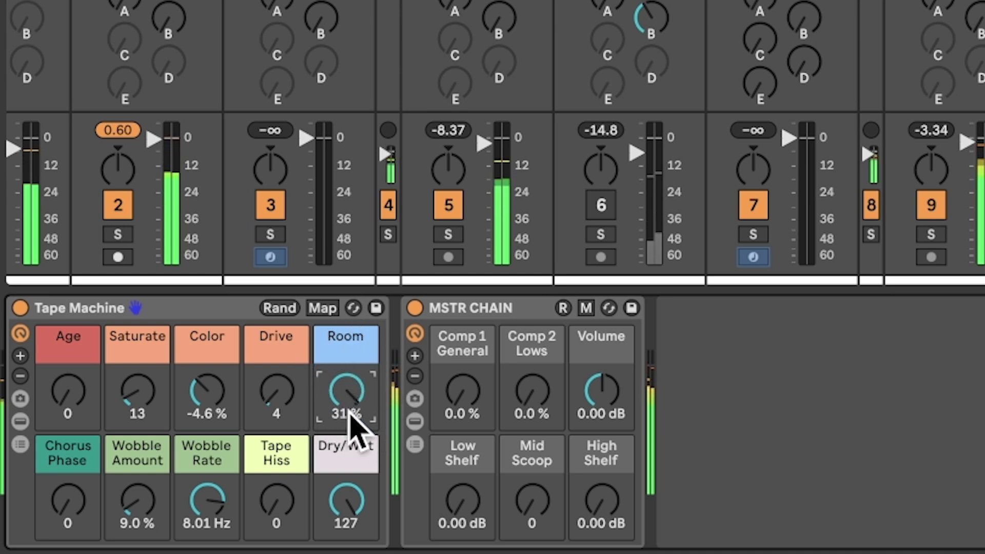
Step: On the MSTR CHAIN rack, set Comp 1 General to 100 %, Comp 2 Lows to 68 %, Low Shelf to -1.18 dB, Volume to 6.24 dB, and adjust Mid Scoop
drag(473, 395, 532, 363)
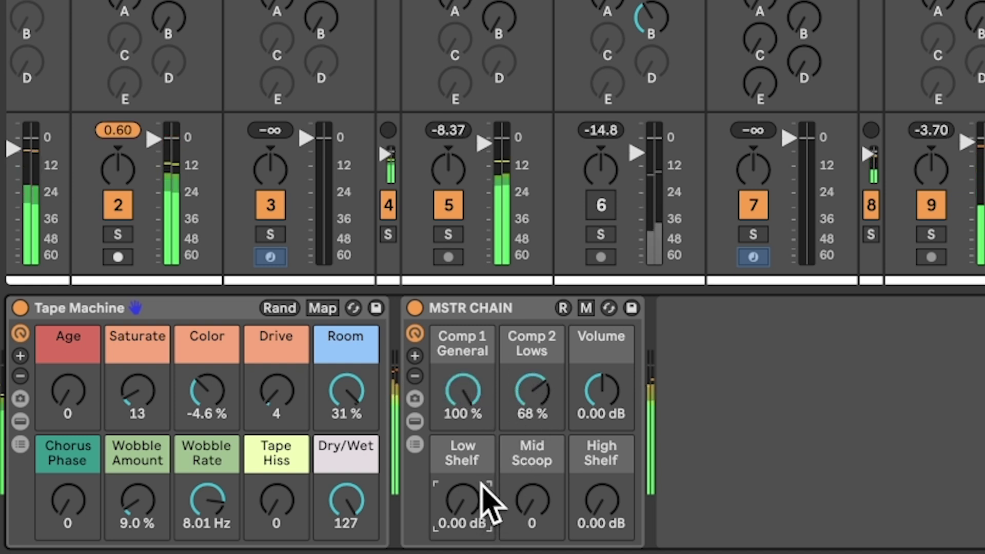
drag(484, 506, 528, 463)
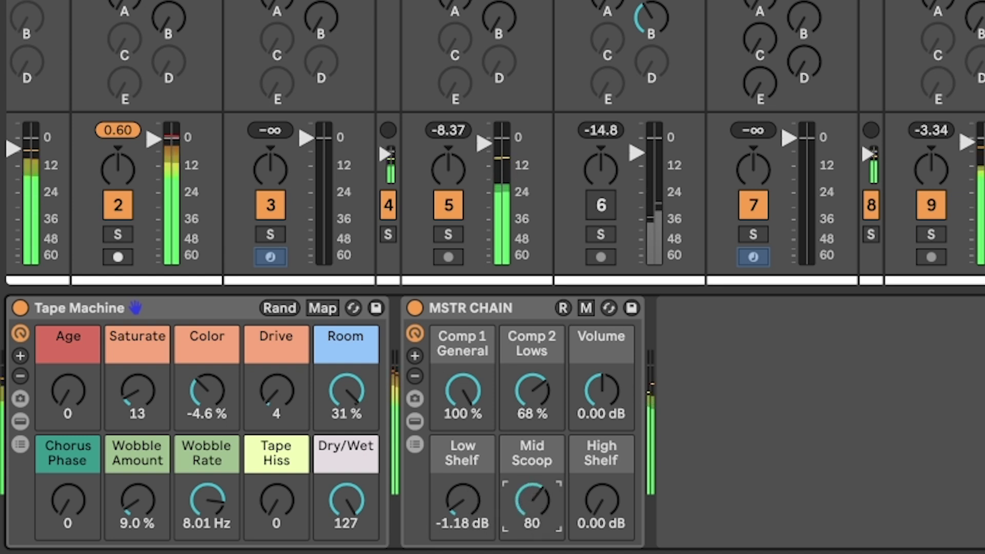
click(602, 391)
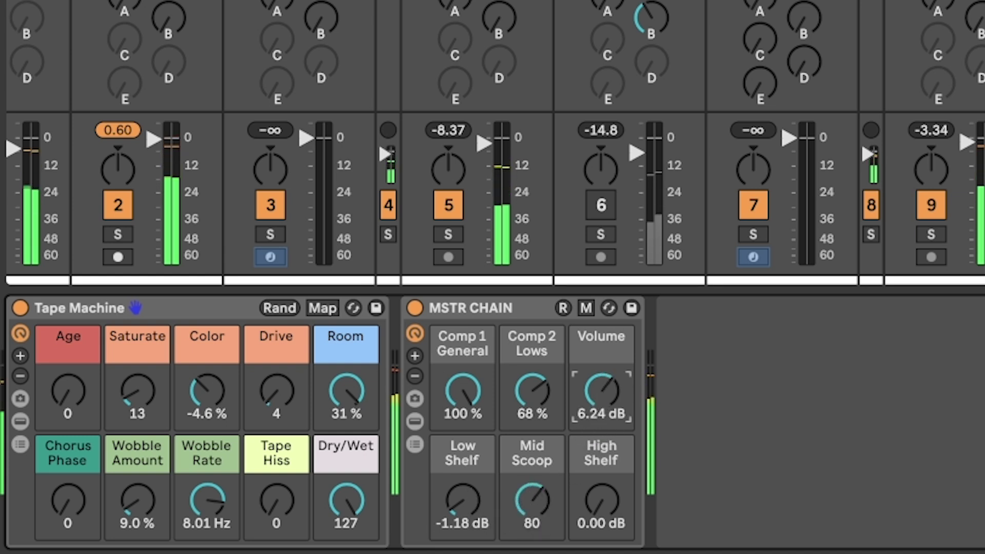
drag(532, 501, 531, 505)
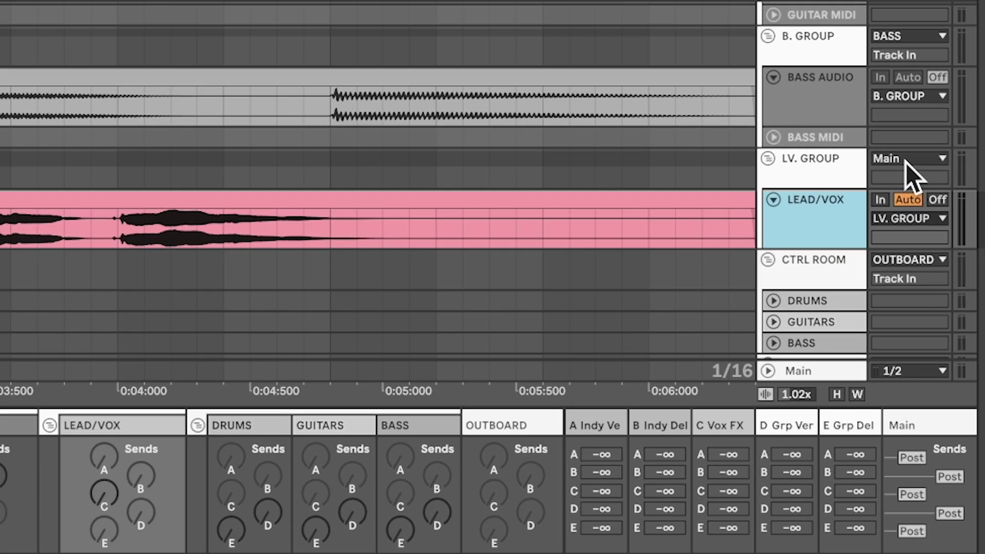
Step: Check the LV. GROUP's output routing and inspect the devices on the A Indy Verb and B Indy Delay returns, unfolding the Delay return's Compressor
click(941, 149)
click(936, 174)
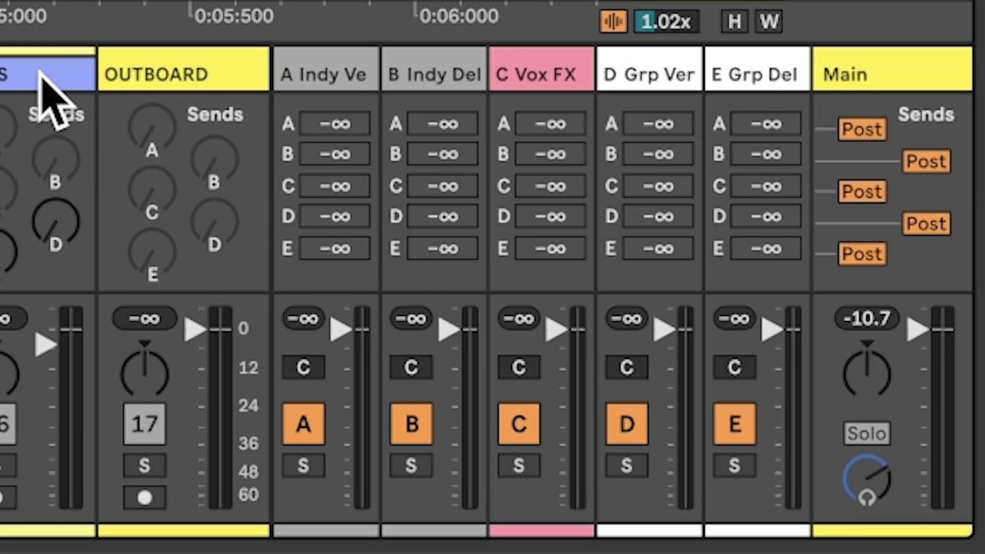
click(314, 81)
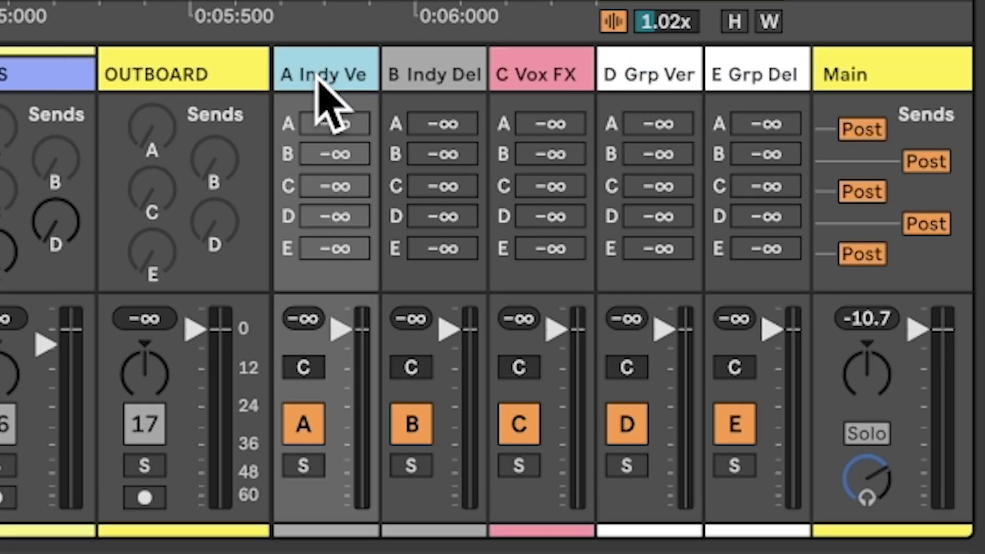
click(418, 76)
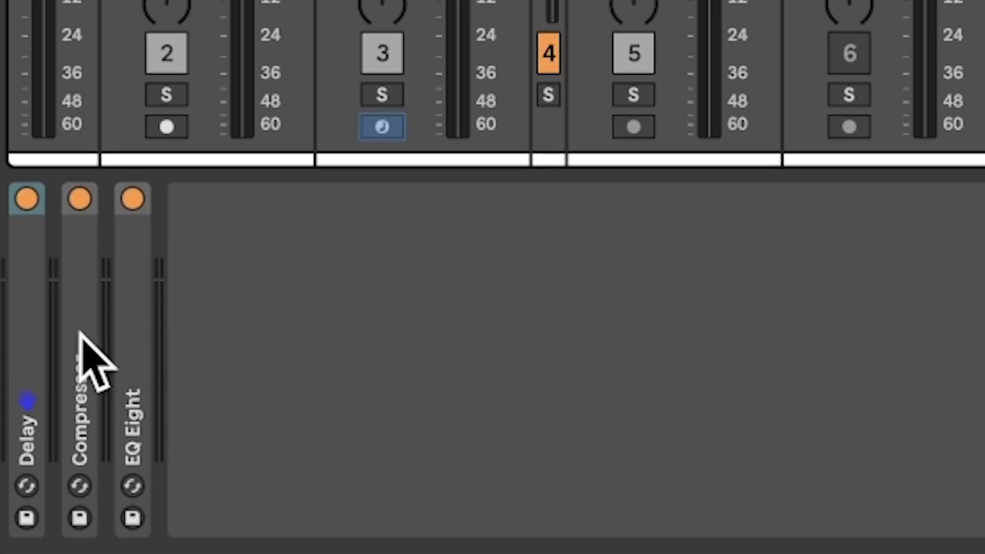
double_click(82, 335)
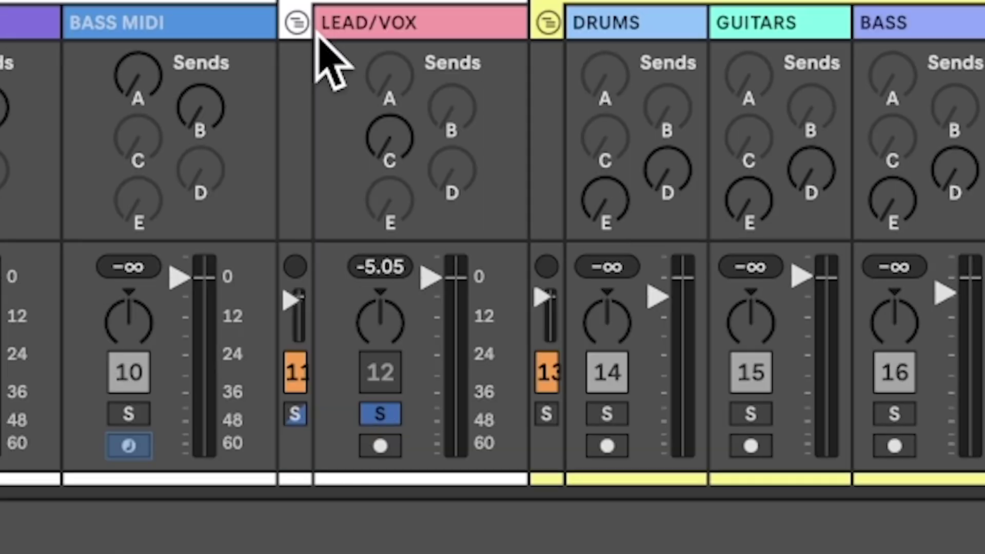
Step: Select the LEAD/VOX channel and go through its sends to find which one is active
click(330, 54)
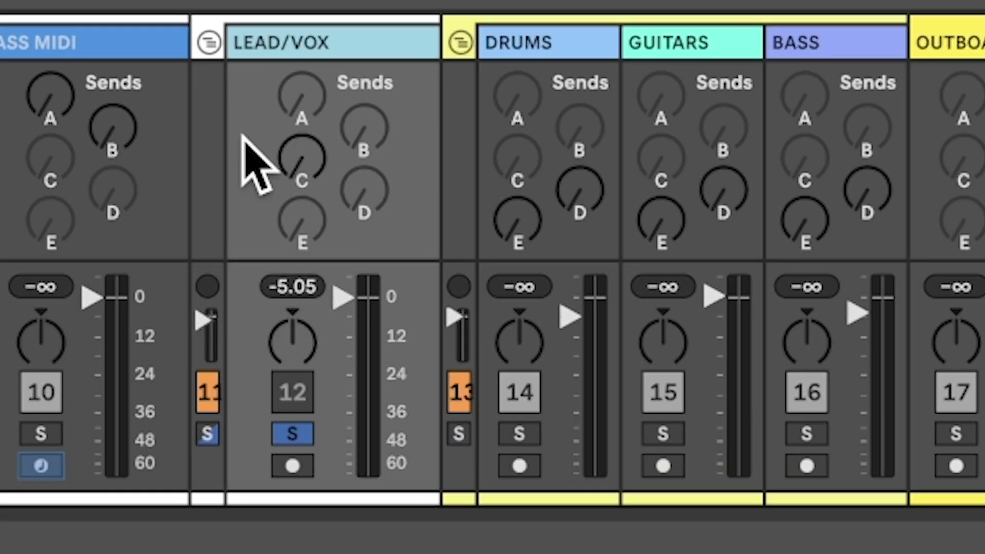
click(316, 100)
click(366, 125)
click(347, 184)
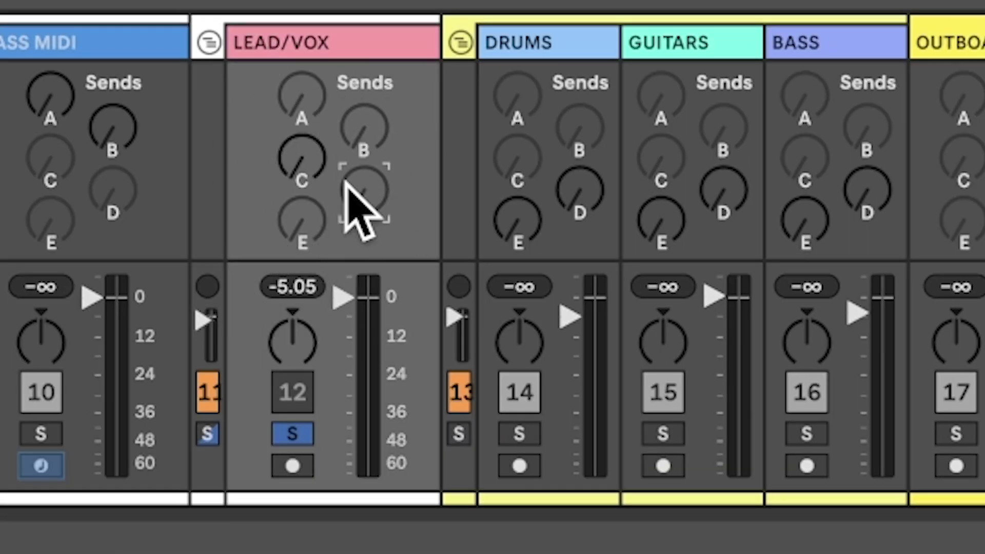
click(310, 214)
click(302, 159)
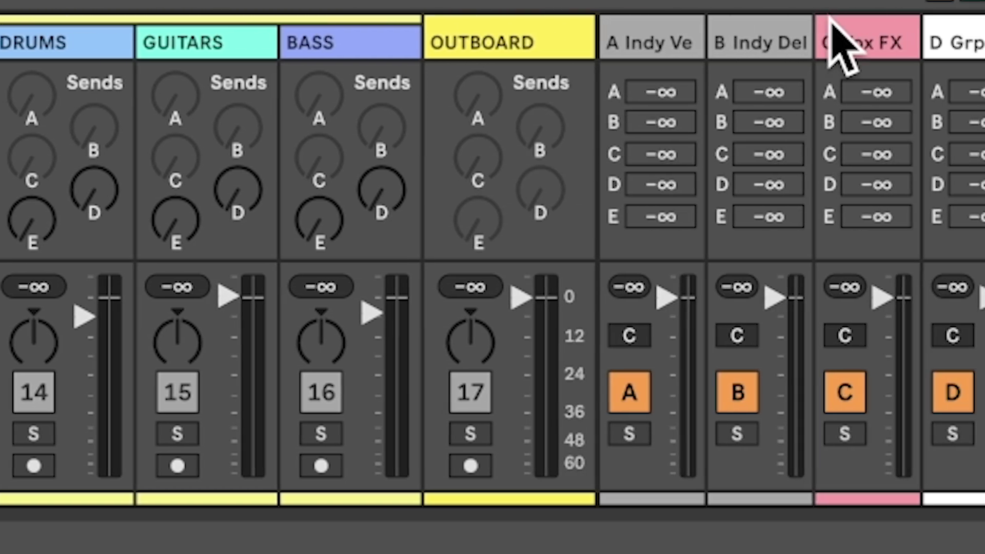
Step: Open the C Vox FX return's devices, keep LEAD/VOX as the Compressor's sidechain source, and lower its threshold during playback
click(871, 42)
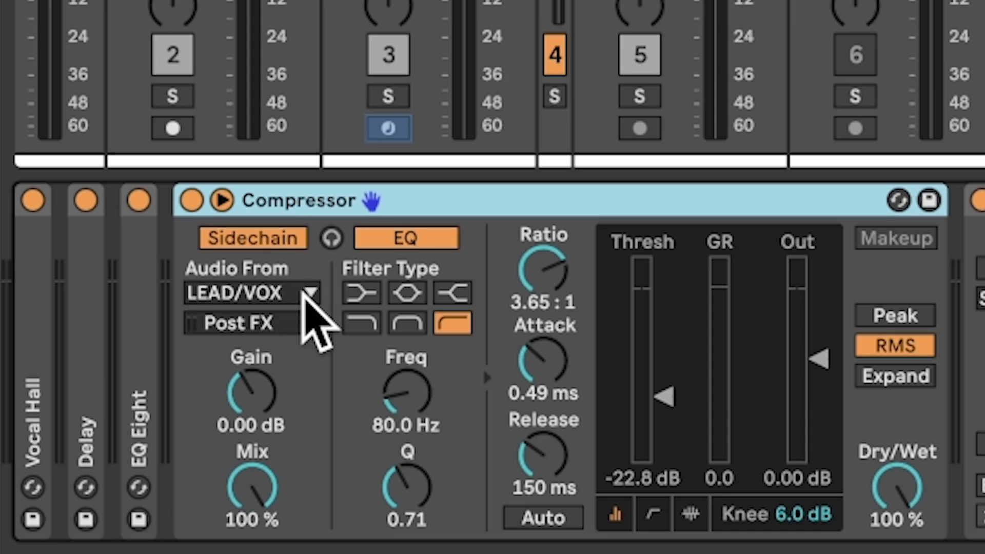
click(309, 293)
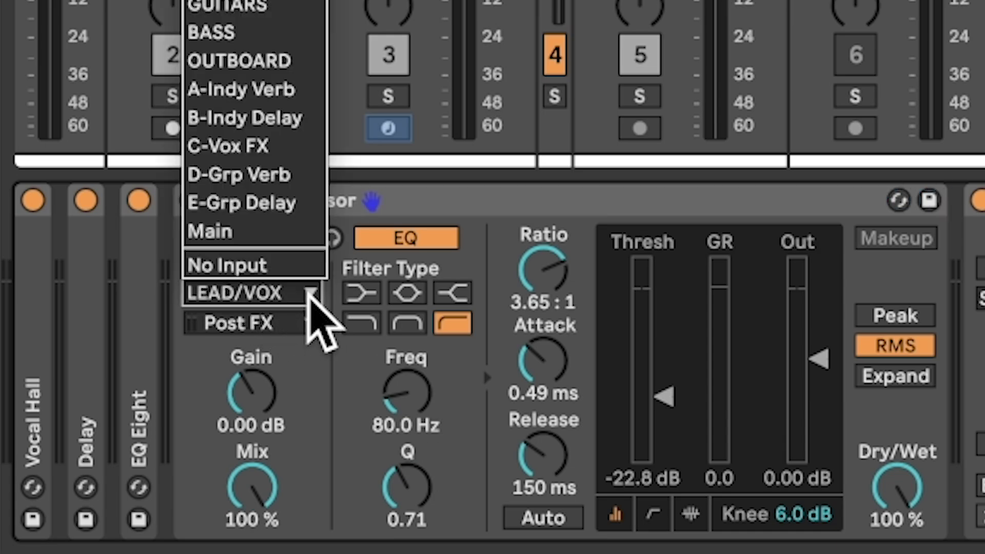
click(216, 295)
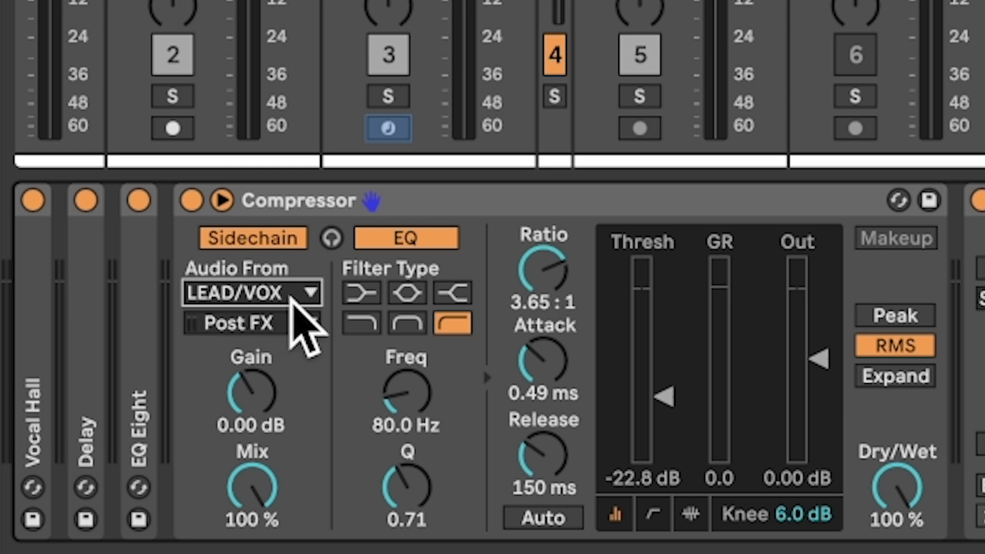
key(space)
drag(664, 396, 659, 428)
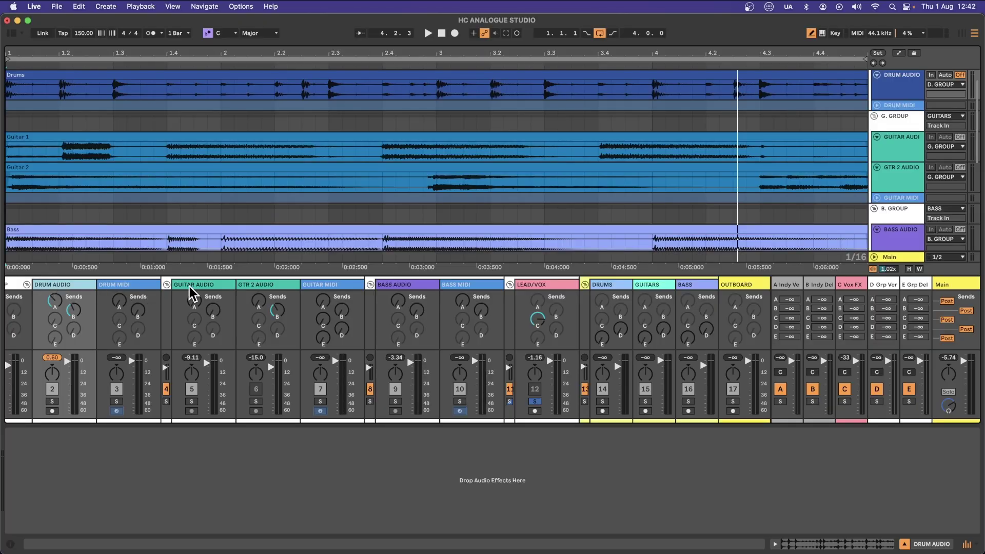
Step: Review the devices on GUITAR AUDIO and BASS AUDIO, and on the control room's DRUMS, GUITARS and BASS channels
click(198, 294)
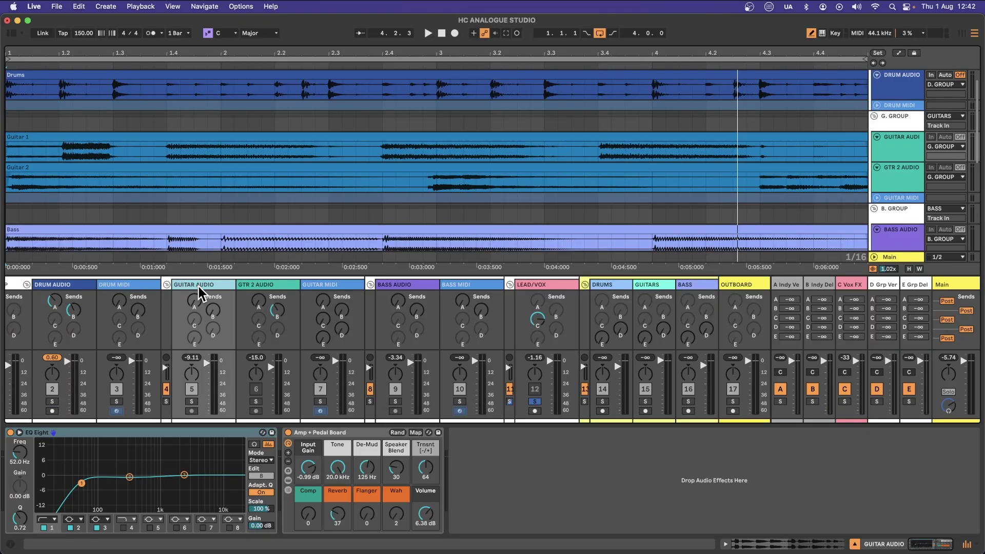
click(395, 289)
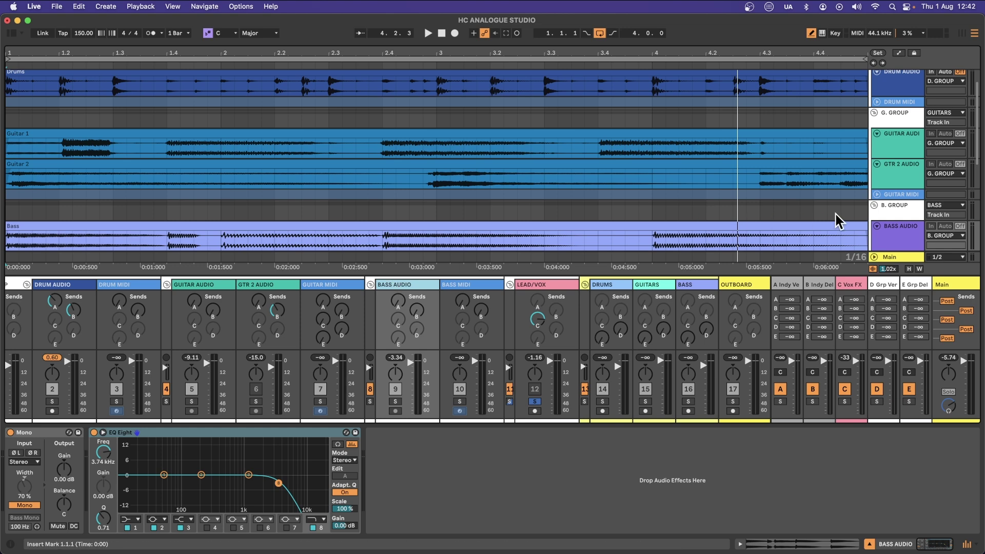
scroll(872, 218, down, 5)
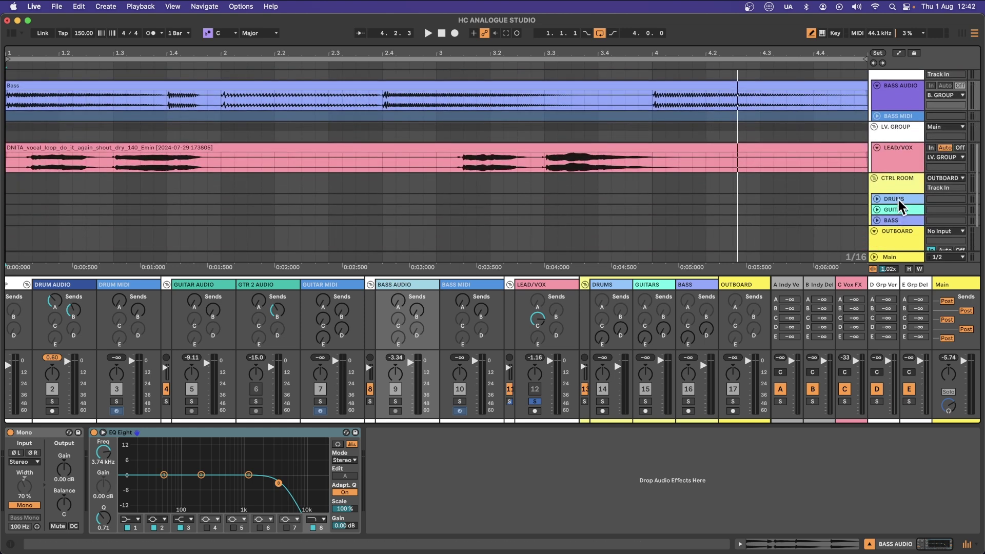
click(898, 200)
click(899, 211)
click(901, 221)
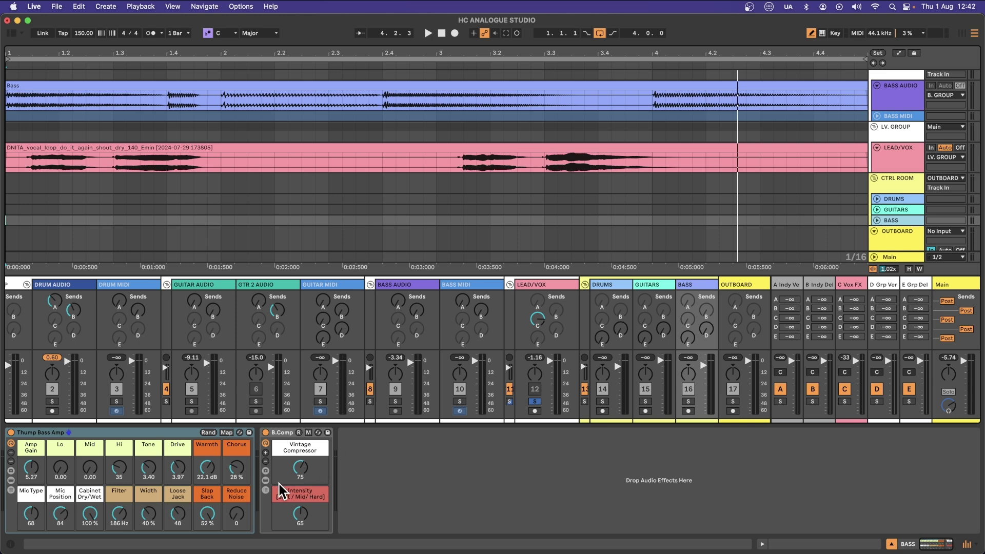
Step: Unfold the Opto-Hard Compressor inside the B.Comp rack, adjust the rack's Intensity, and turn up Loose Jack on the Thump Bass Amp
click(265, 489)
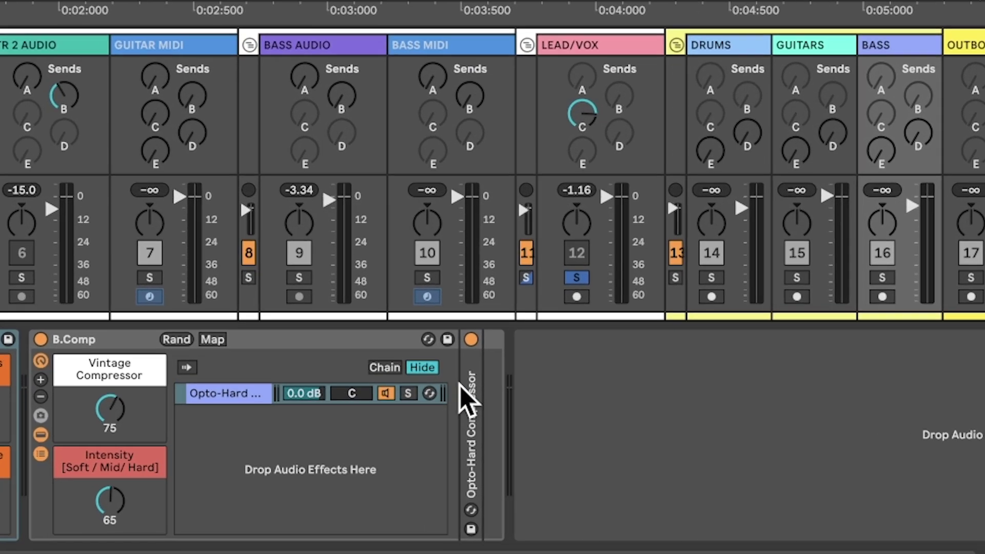
double_click(480, 461)
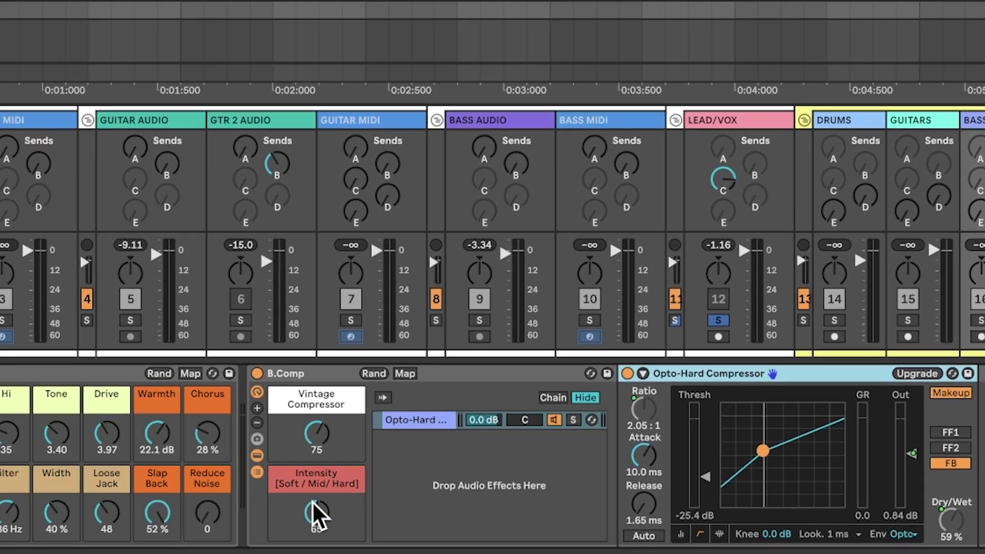
drag(314, 513, 315, 534)
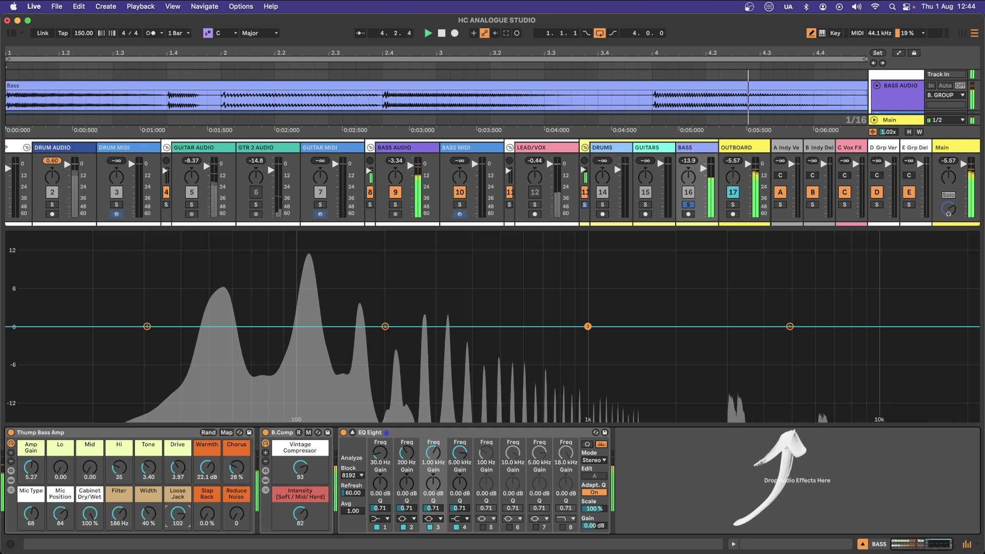
drag(181, 517, 180, 511)
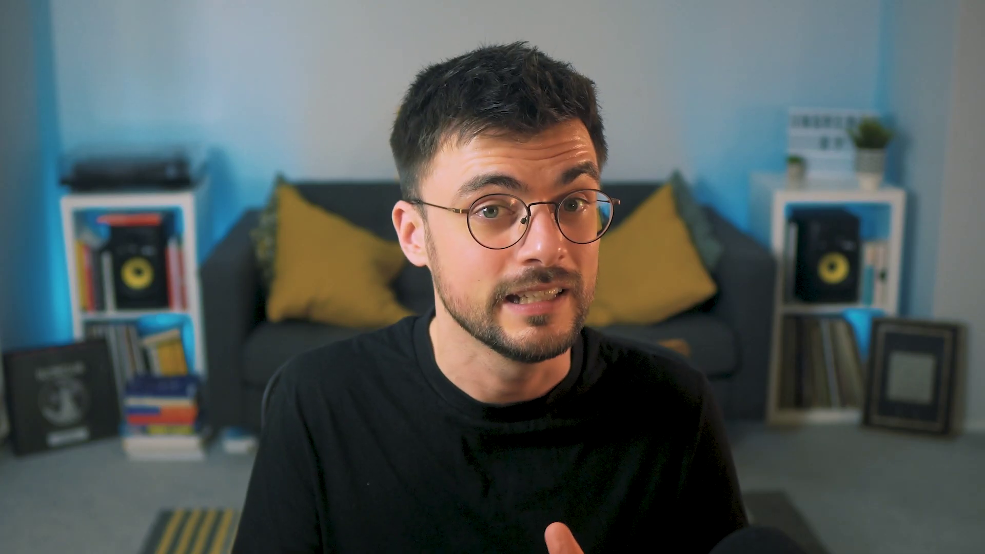